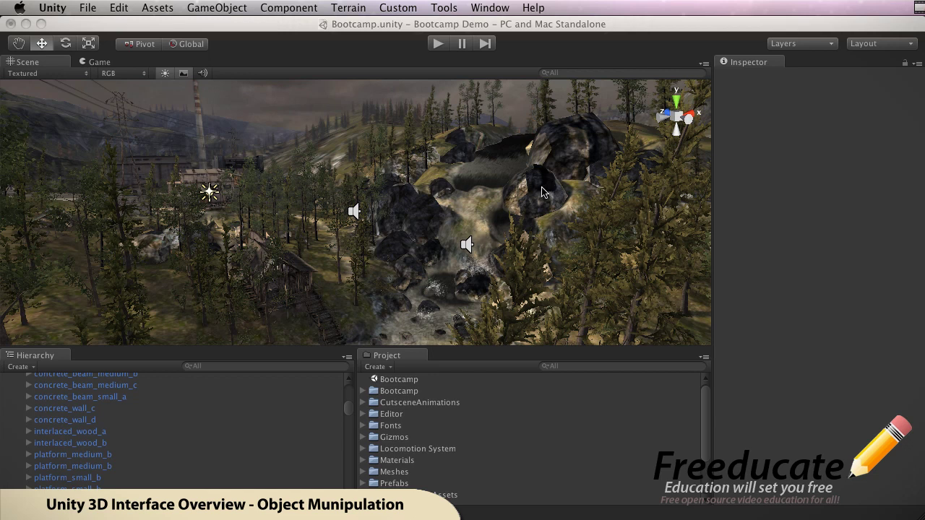
# Box-select the water splash emitters, then reselect the big rock rock_big_b
pyautogui.click(518, 207)
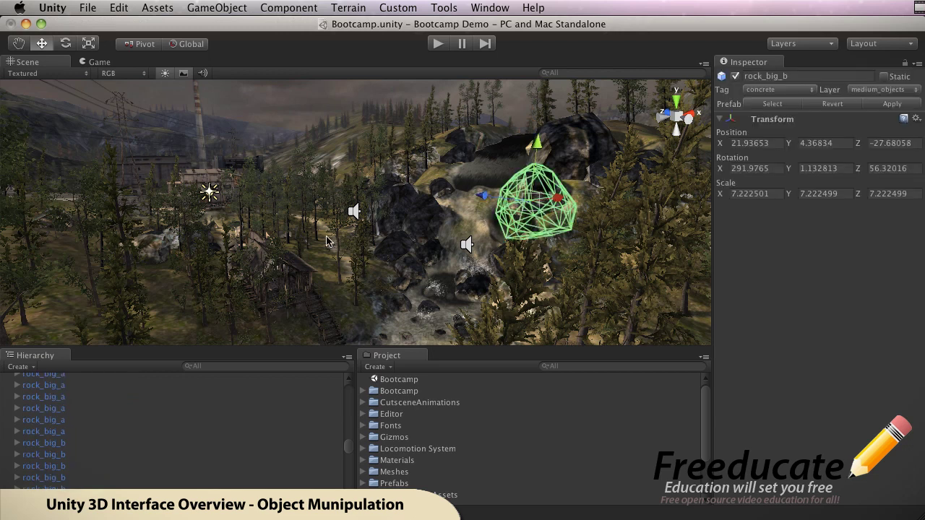
pyautogui.moveTo(326, 234); pyautogui.dragTo(597, 341)
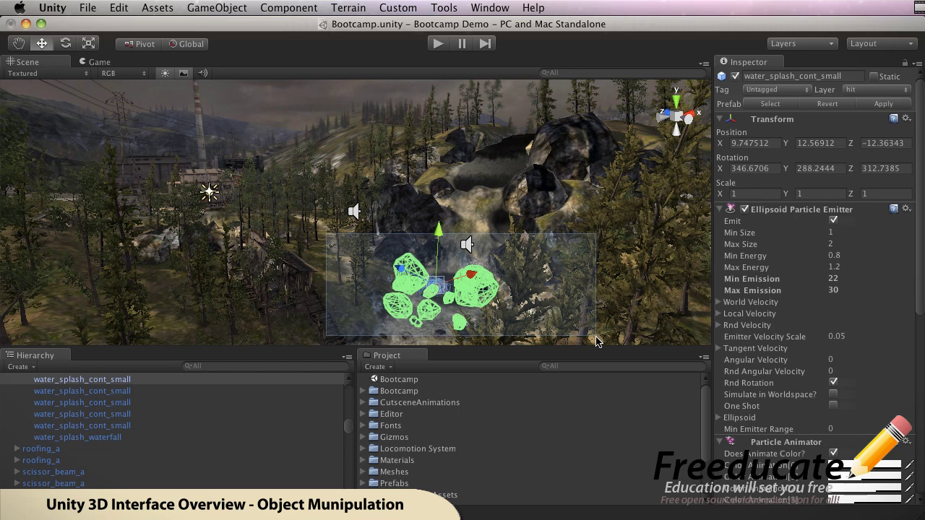
pyautogui.moveTo(597, 340); pyautogui.dragTo(597, 340)
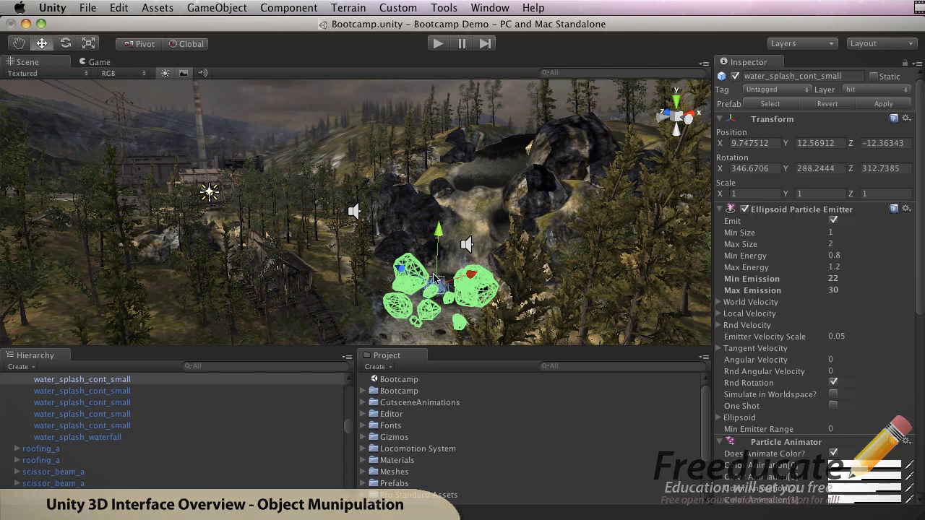
pyautogui.click(529, 208)
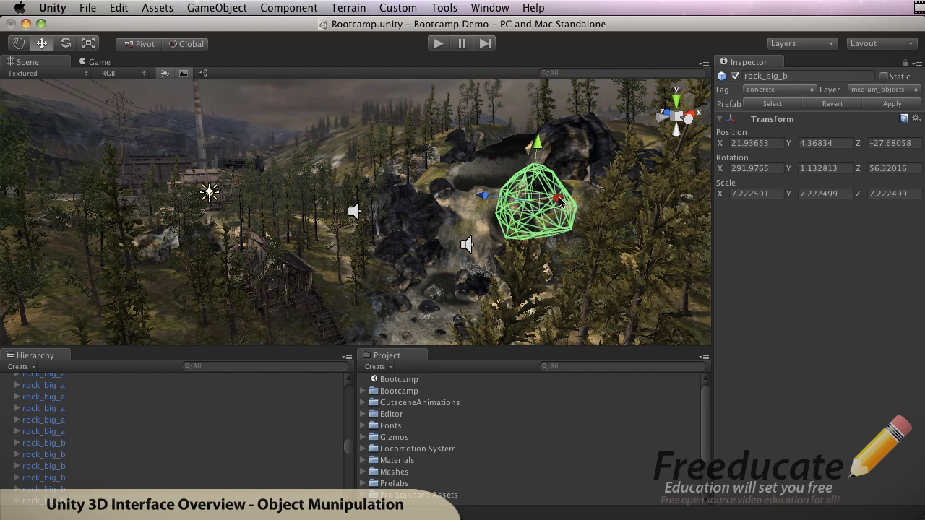
# Drag rock_big_b along X and Z to position -17.65154, 4.36834, -6.368004
pyautogui.moveTo(560, 202); pyautogui.dragTo(436, 237)
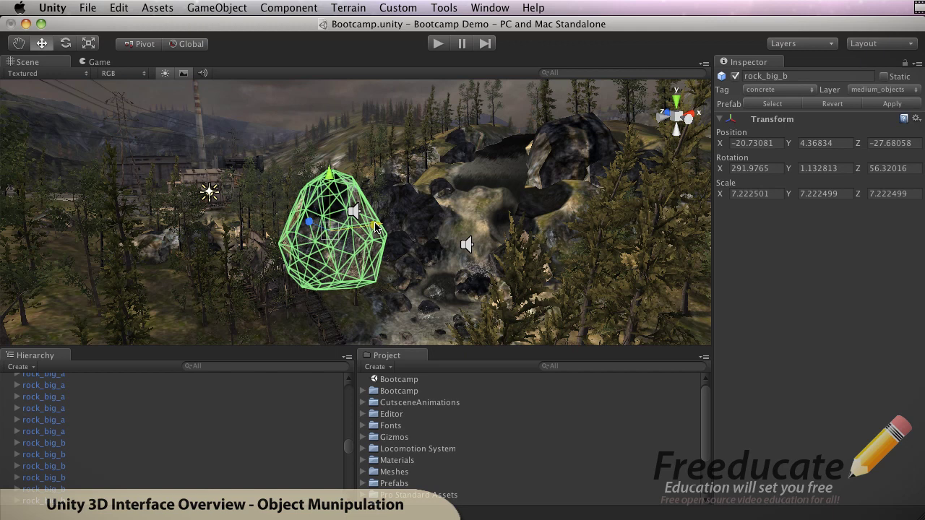
pyautogui.moveTo(376, 227); pyautogui.dragTo(403, 219)
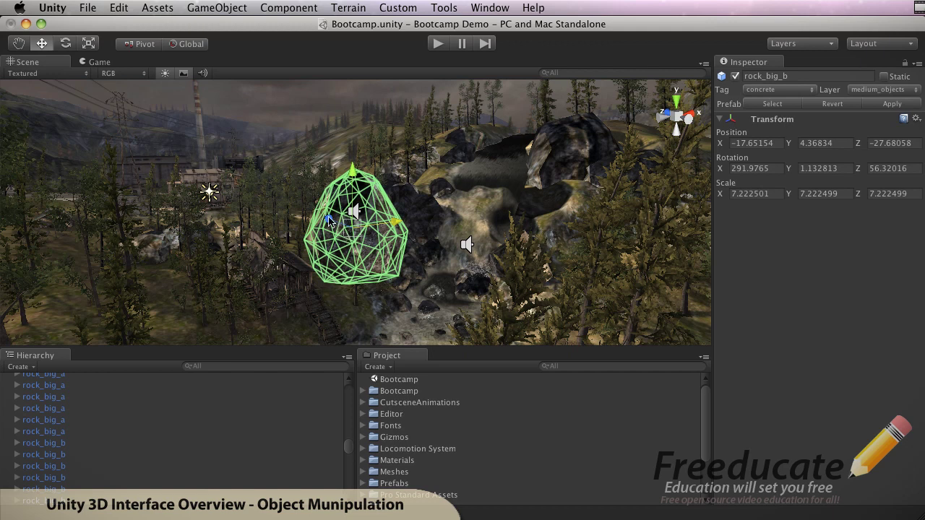
pyautogui.moveTo(329, 221); pyautogui.dragTo(244, 190)
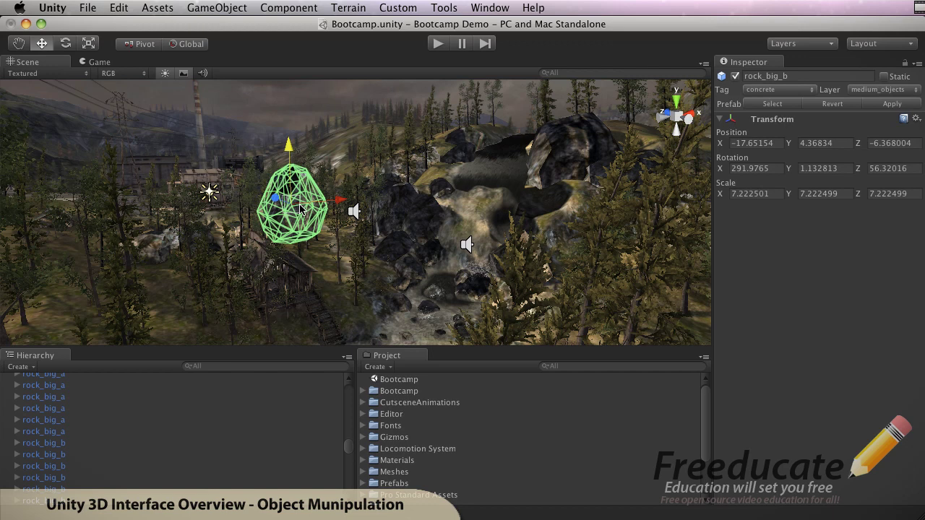
pyautogui.click(66, 45)
pyautogui.click(46, 47)
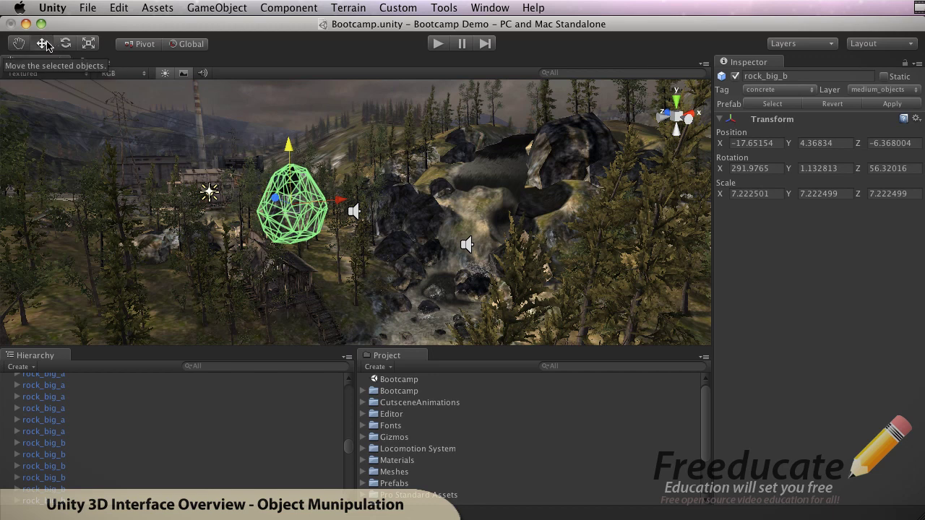
pyautogui.click(65, 44)
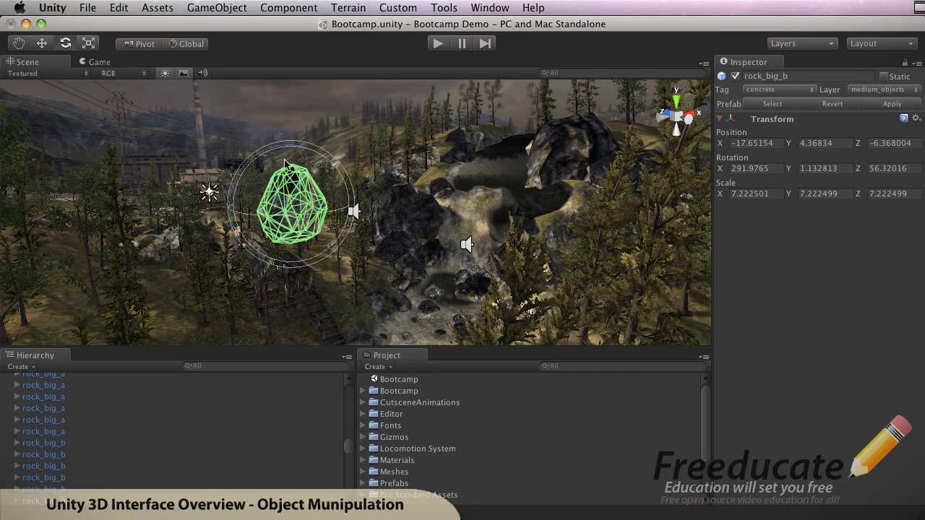
pyautogui.click(87, 44)
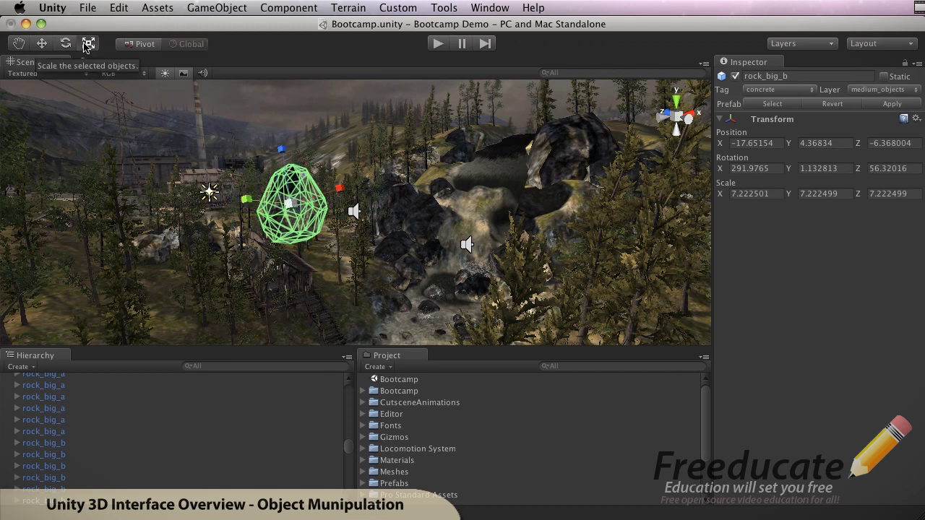
pyautogui.click(41, 45)
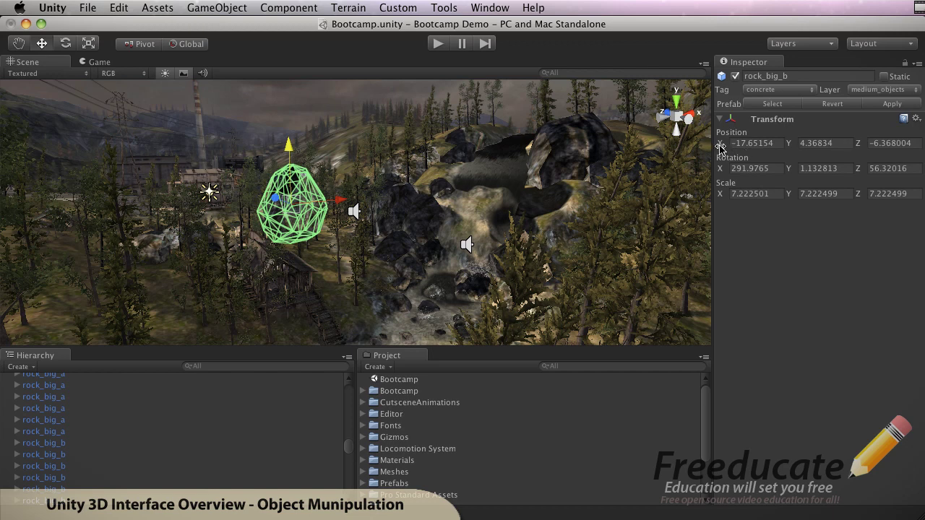
# Enter 20 as rock_big_b's Position X in the Inspector
pyautogui.moveTo(721, 146); pyautogui.dragTo(719, 162)
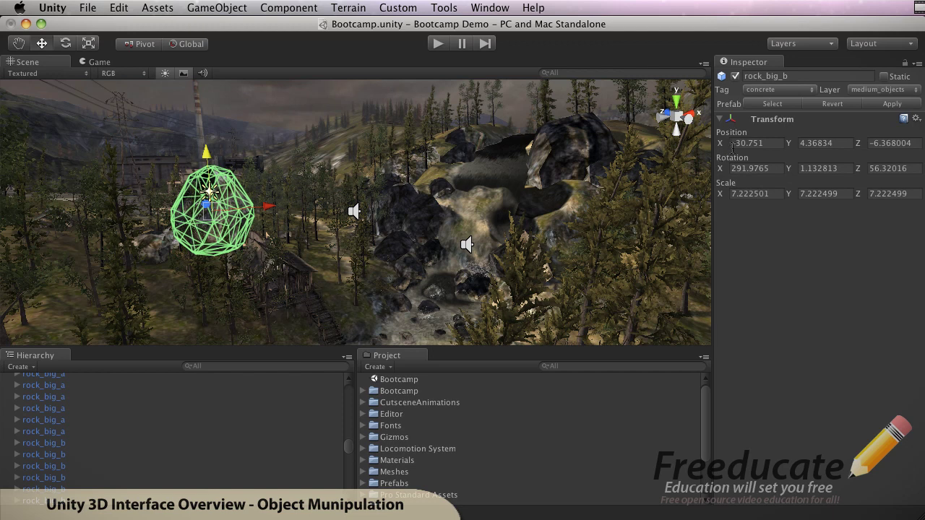
pyautogui.click(776, 144)
pyautogui.write('2')
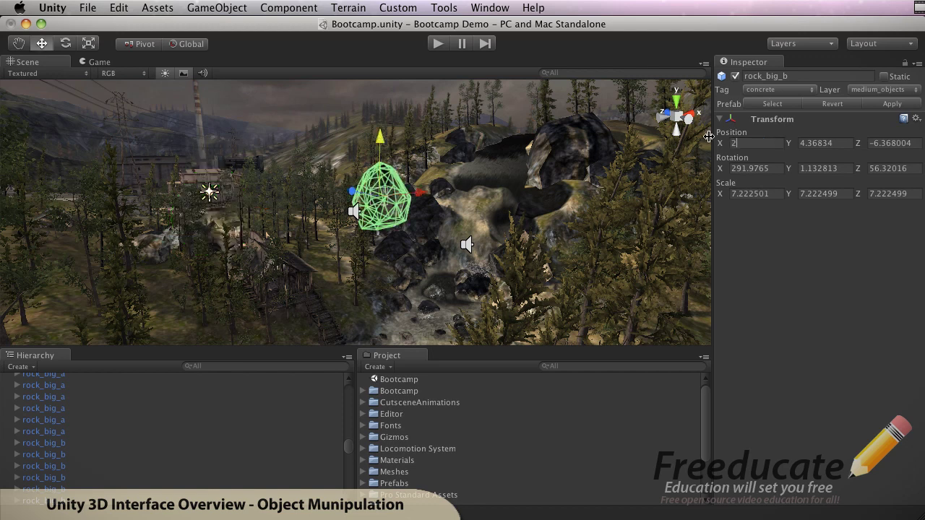
pyautogui.write('0')
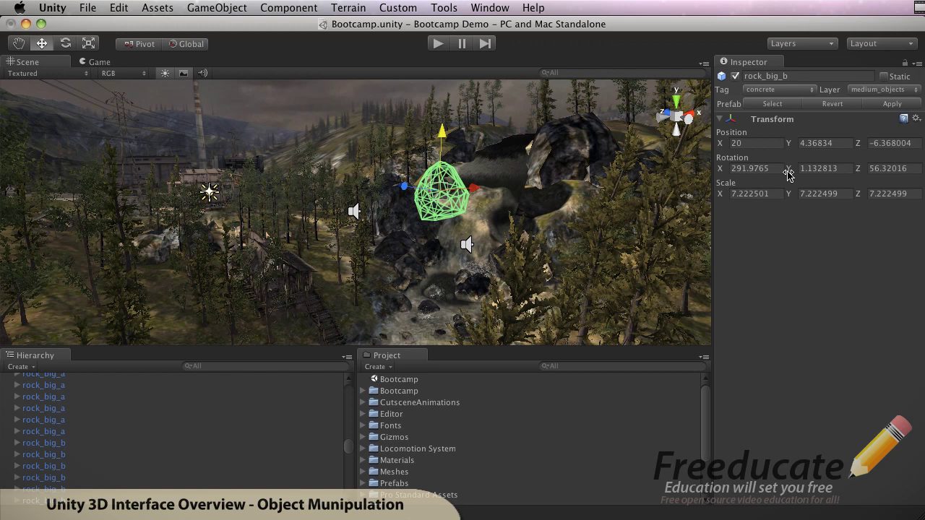
# Rotate rock_big_b to Y -45.30723 and scale it to 7.678168, 16.883, 11.88177
pyautogui.moveTo(788, 174); pyautogui.dragTo(777, 438)
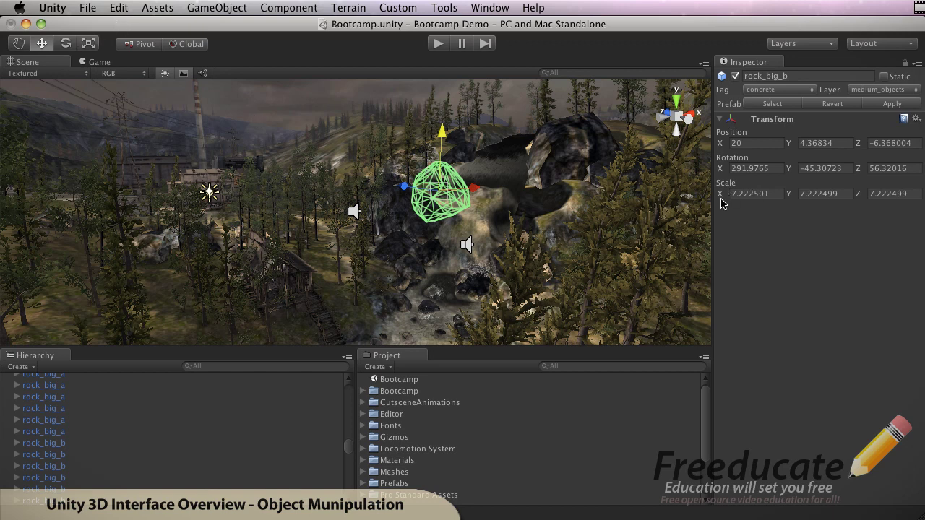
pyautogui.moveTo(721, 203)
pyautogui.mouseDown()
pyautogui.moveTo(717, 148)
pyautogui.moveTo(720, 192)
pyautogui.mouseUp()
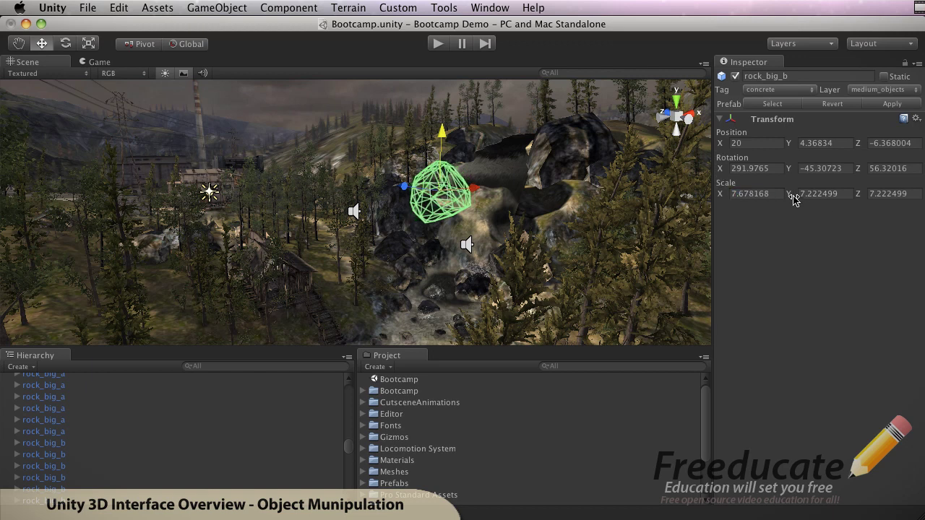
pyautogui.moveTo(792, 200); pyautogui.dragTo(769, 108)
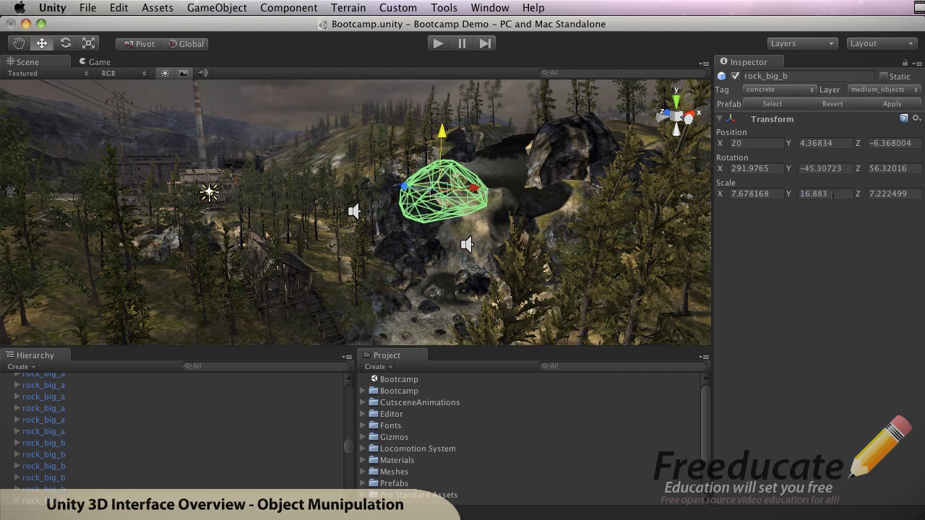
pyautogui.moveTo(857, 194); pyautogui.dragTo(846, 152)
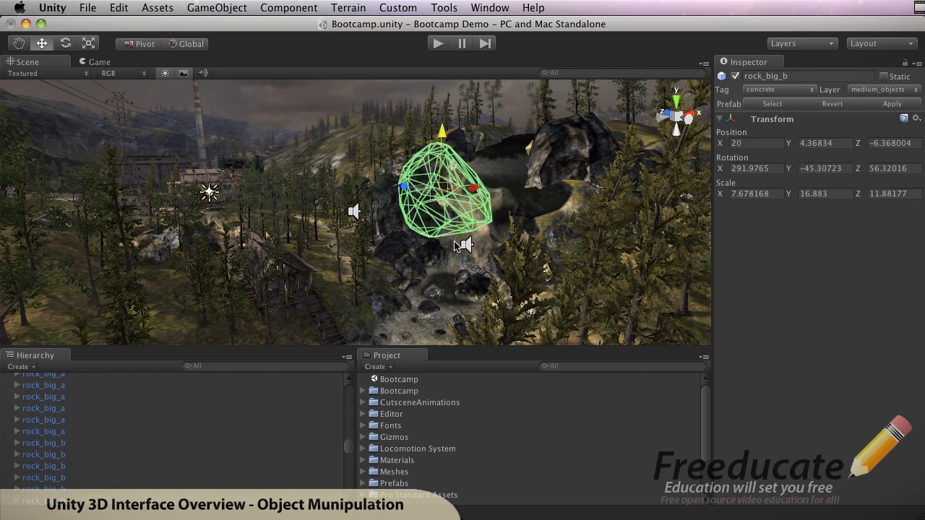
# Reselect the stretched rock_big_b and change its name to Rock
pyautogui.click(519, 193)
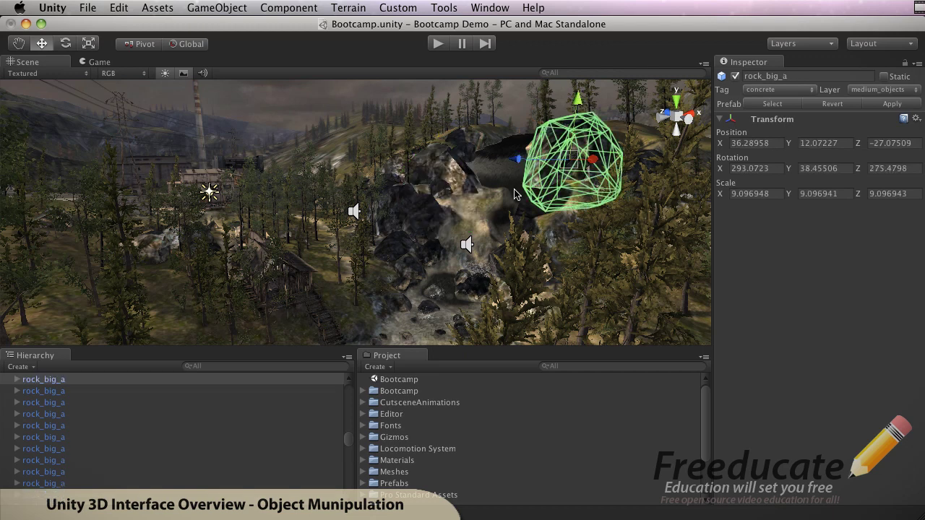
pyautogui.click(435, 185)
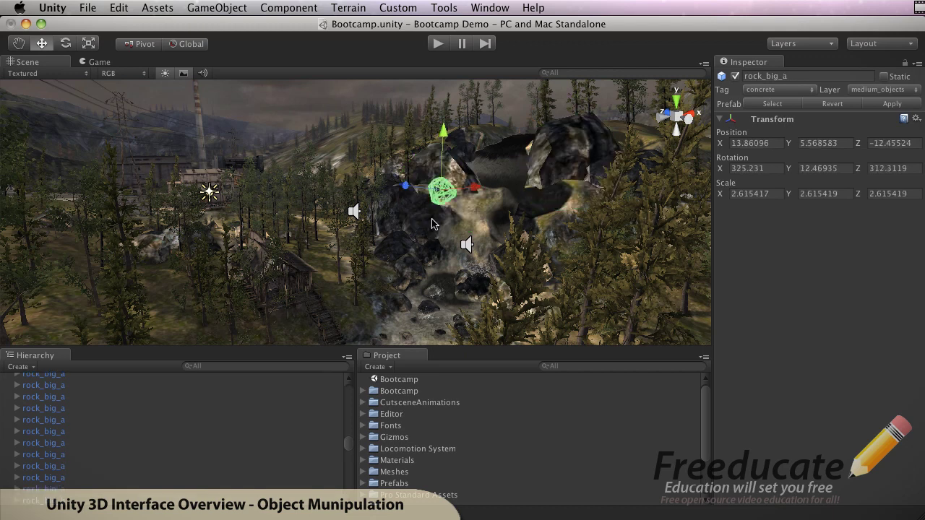
pyautogui.click(461, 183)
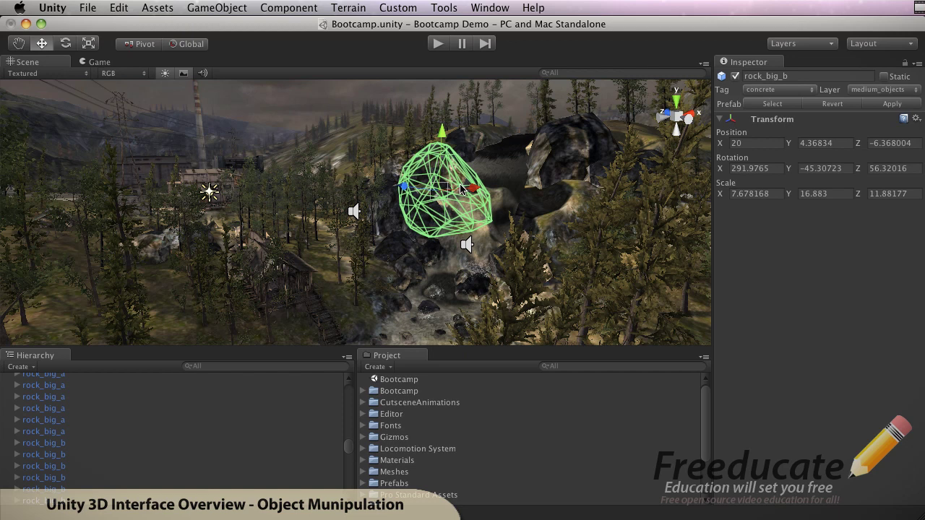
pyautogui.click(809, 76)
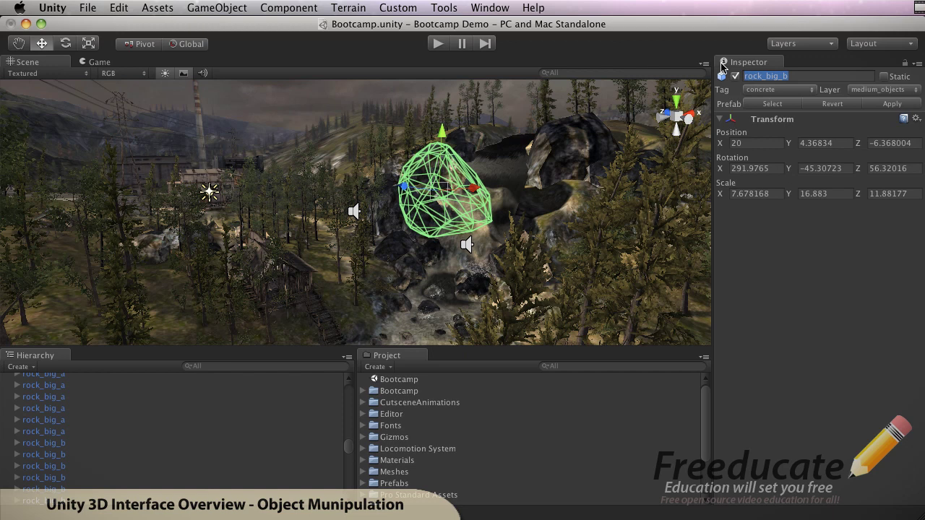
pyautogui.write('Rock')
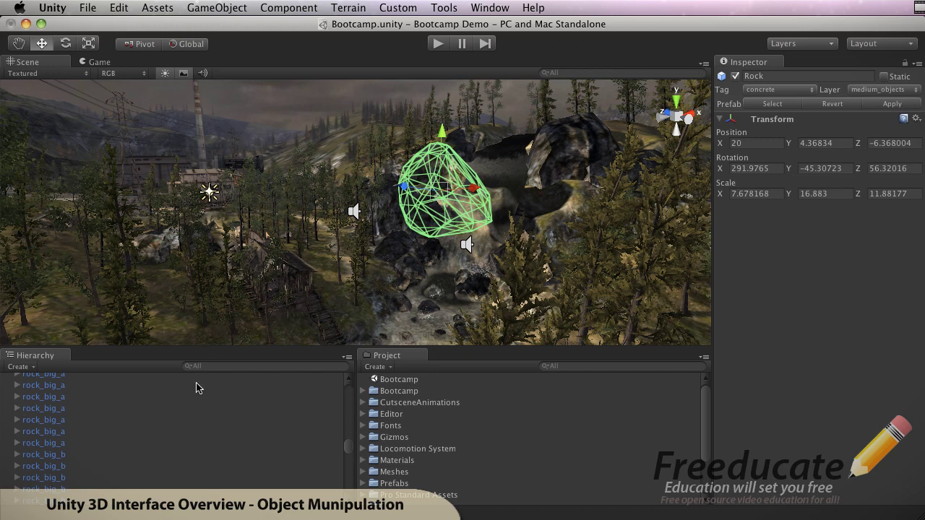
# Collapse the Rocks group in the Hierarchy and select a rock_big_a in the scene
pyautogui.scroll(-5, 166, 433)
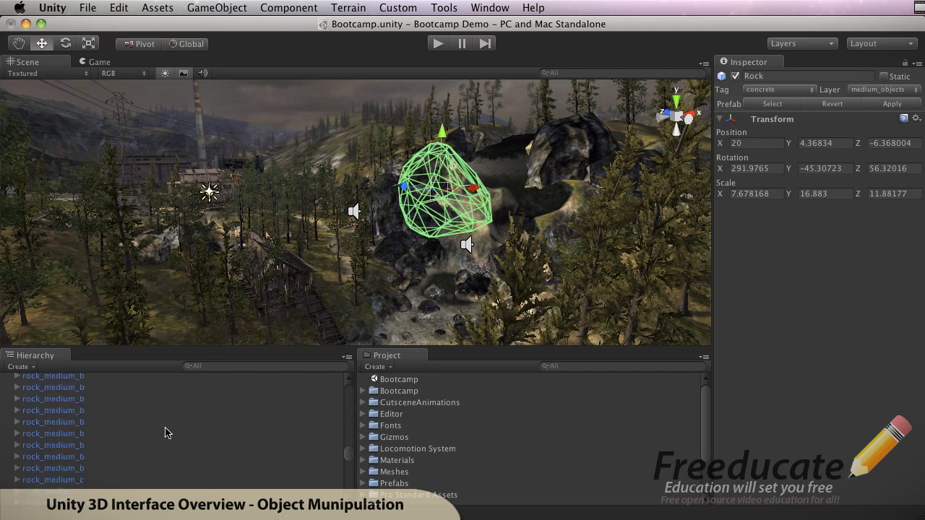
pyautogui.scroll(8, 166, 433)
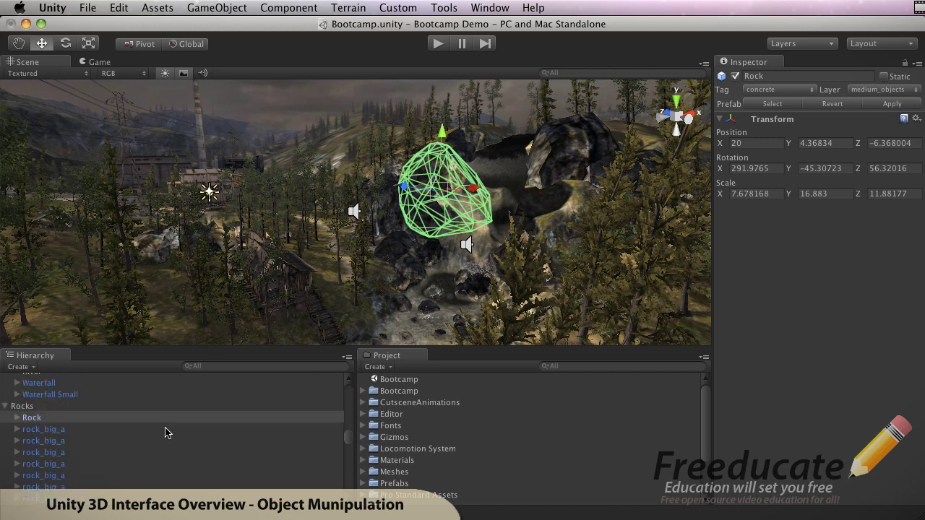
pyautogui.click(5, 406)
pyautogui.scroll(3, 29, 422)
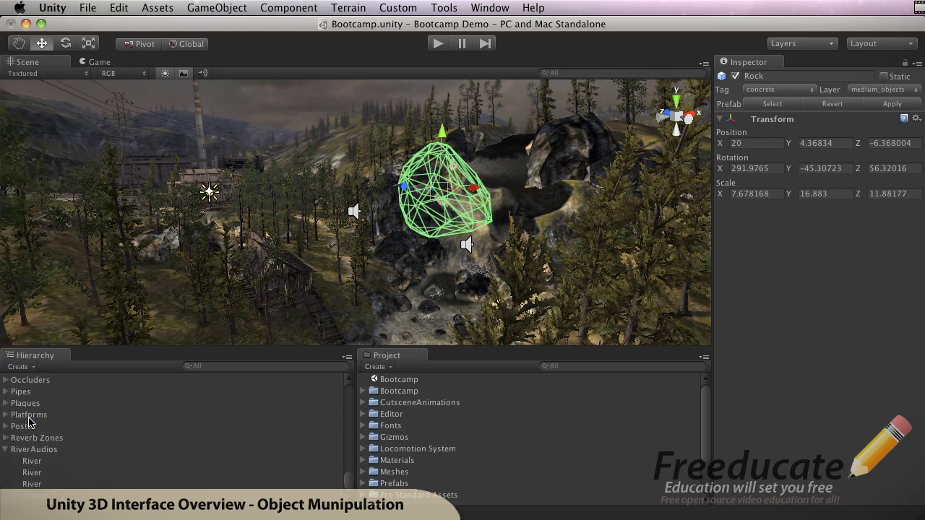
pyautogui.scroll(-3, 29, 421)
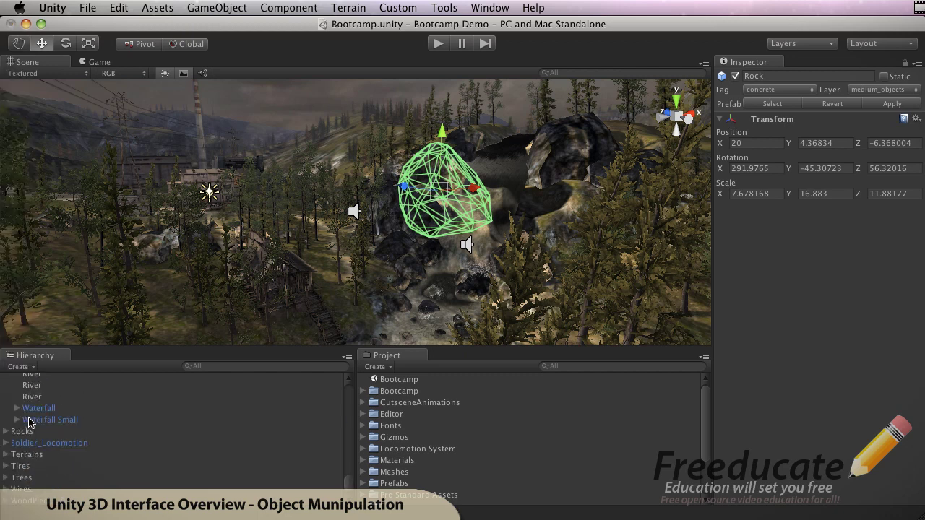
pyautogui.click(527, 174)
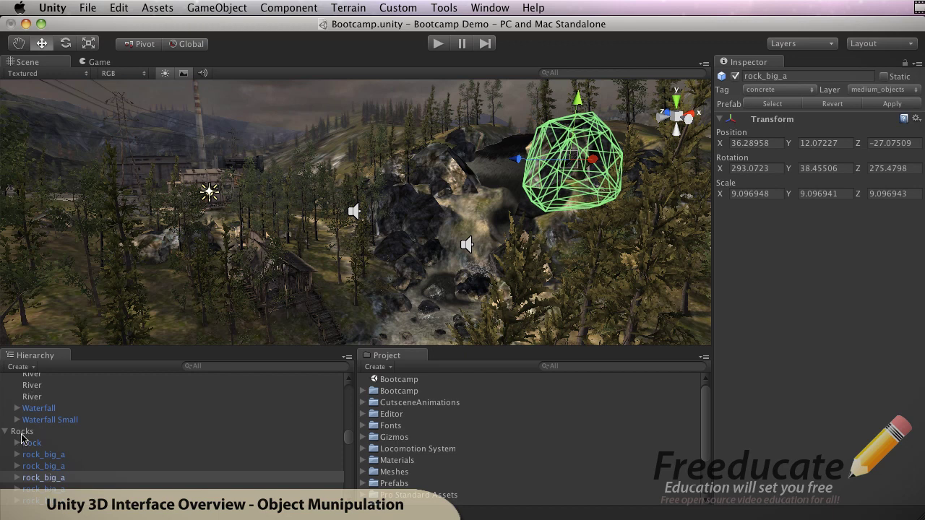
# Inspect the Rocks group, then Rock and both rock_big_a objects in turn
pyautogui.click(22, 433)
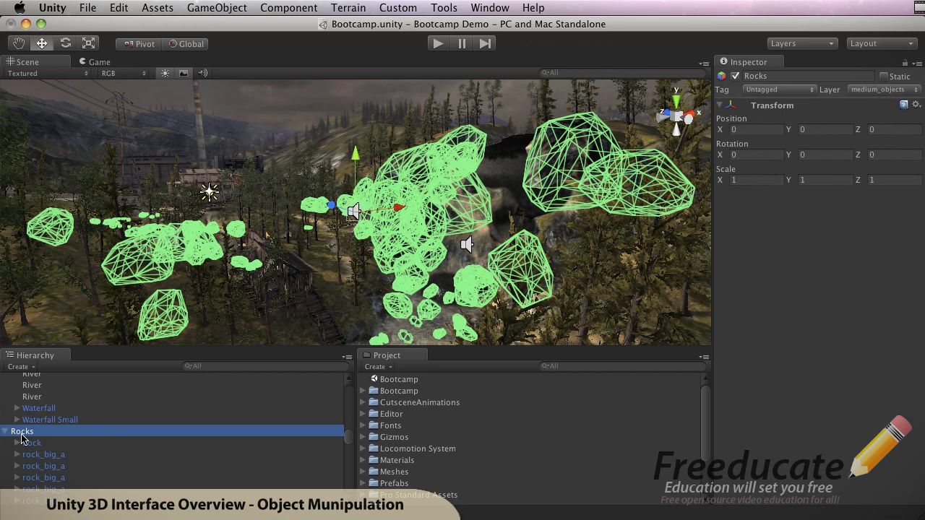
pyautogui.click(26, 444)
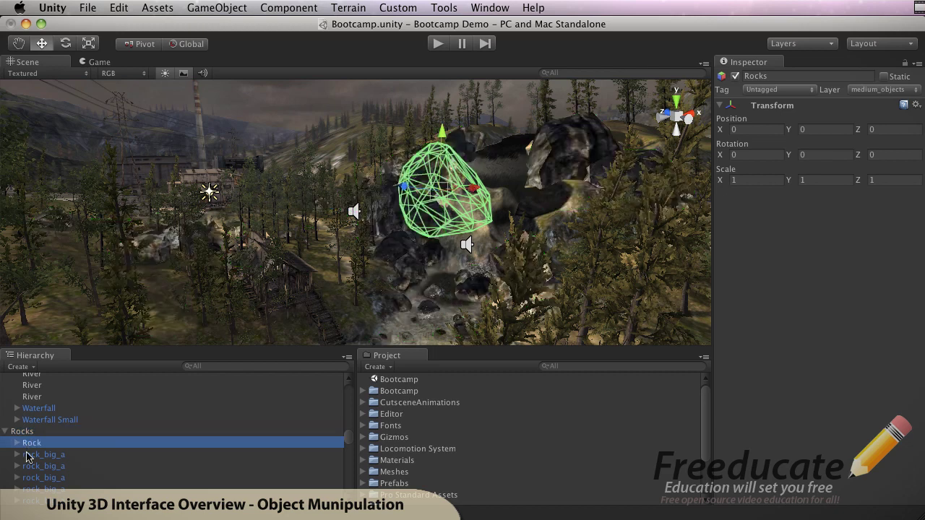
pyautogui.click(28, 454)
pyautogui.click(28, 466)
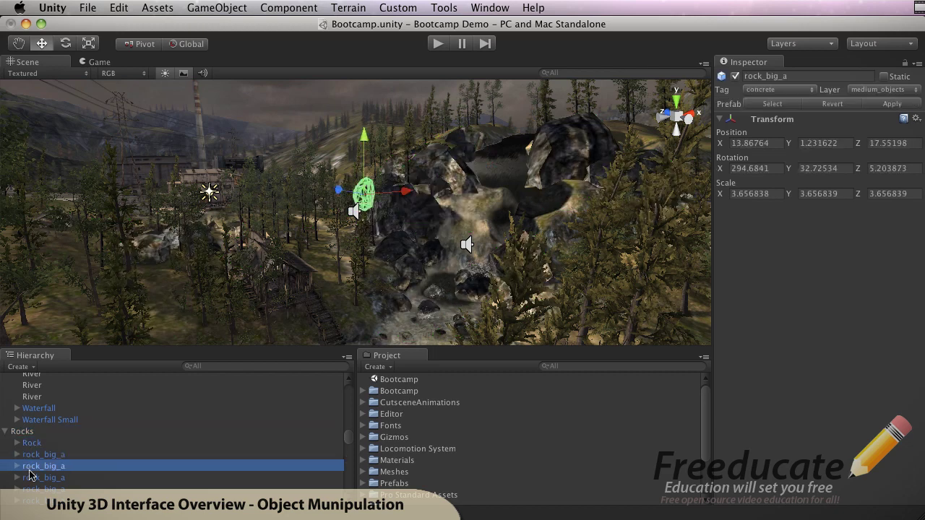
pyautogui.scroll(-2, 29, 480)
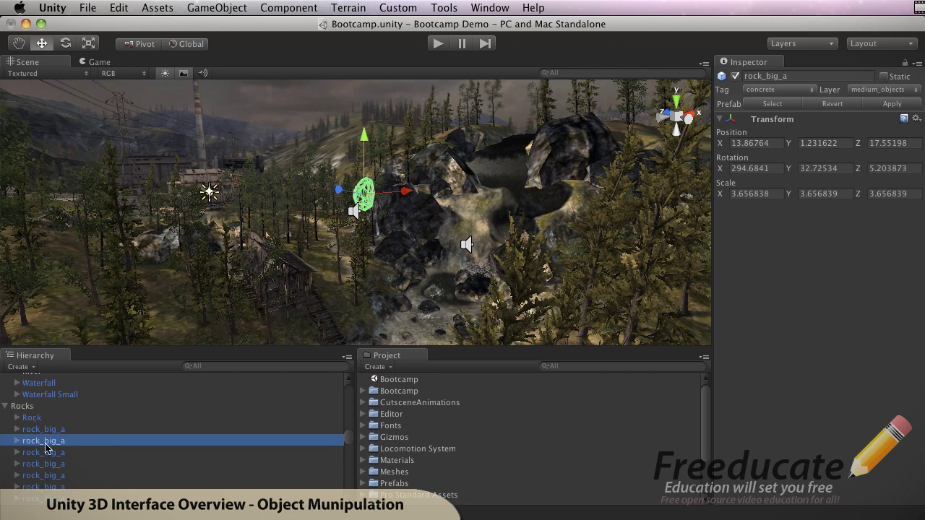
# Drag Rock out of the Rocks group and drop it under Lights
pyautogui.click(33, 417)
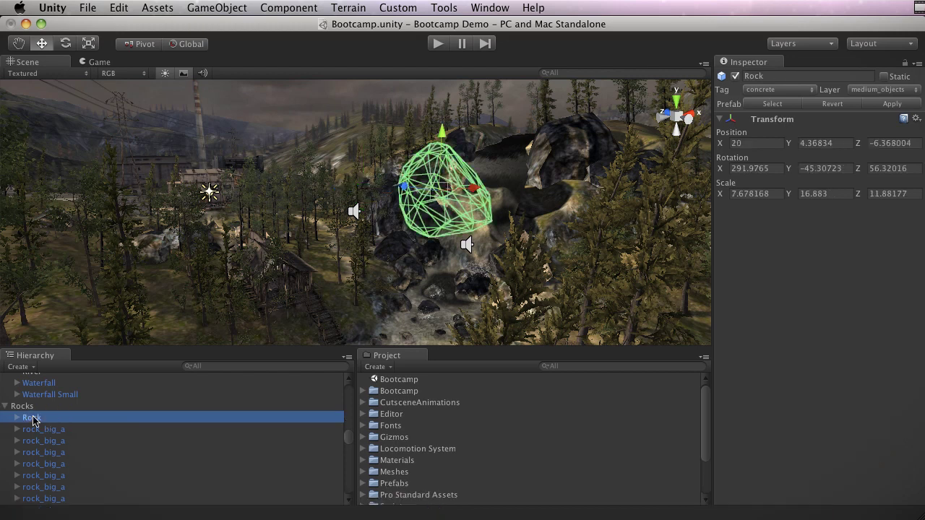
pyautogui.scroll(3, 32, 419)
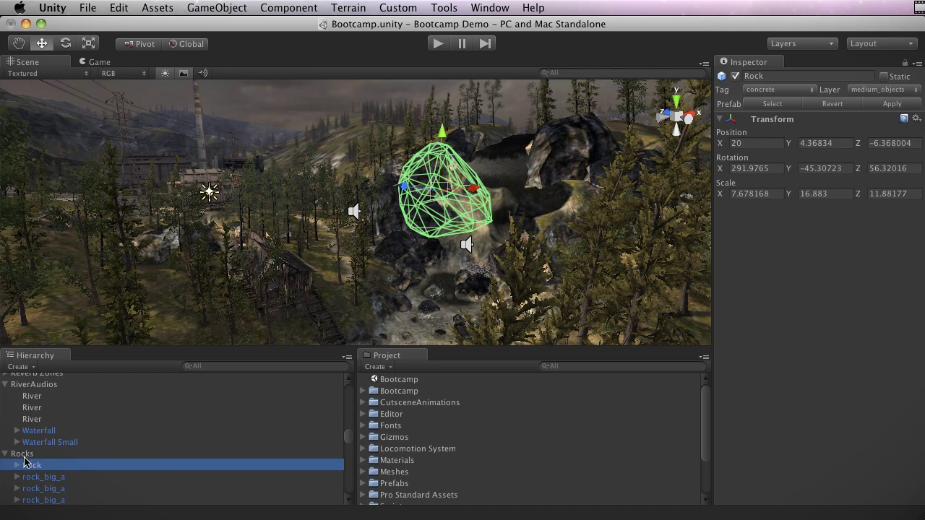
pyautogui.scroll(5, 25, 461)
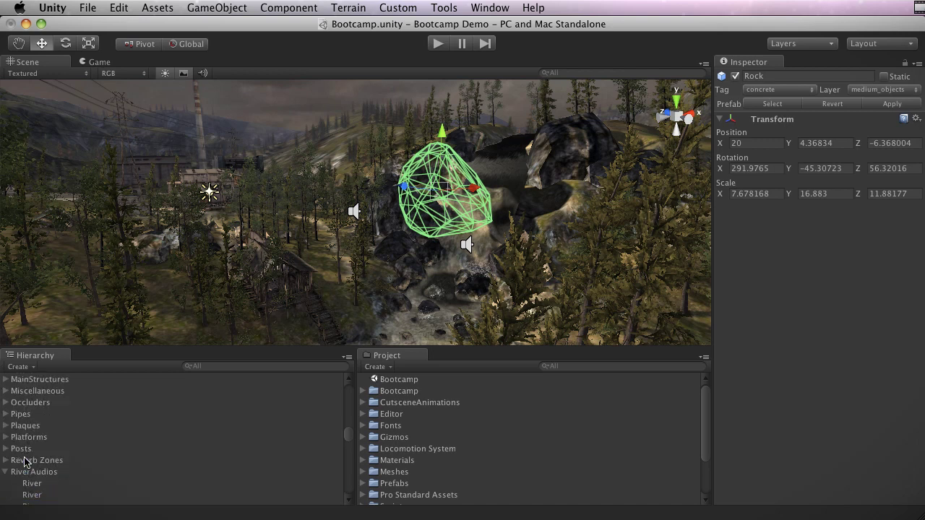
pyautogui.scroll(5, 24, 461)
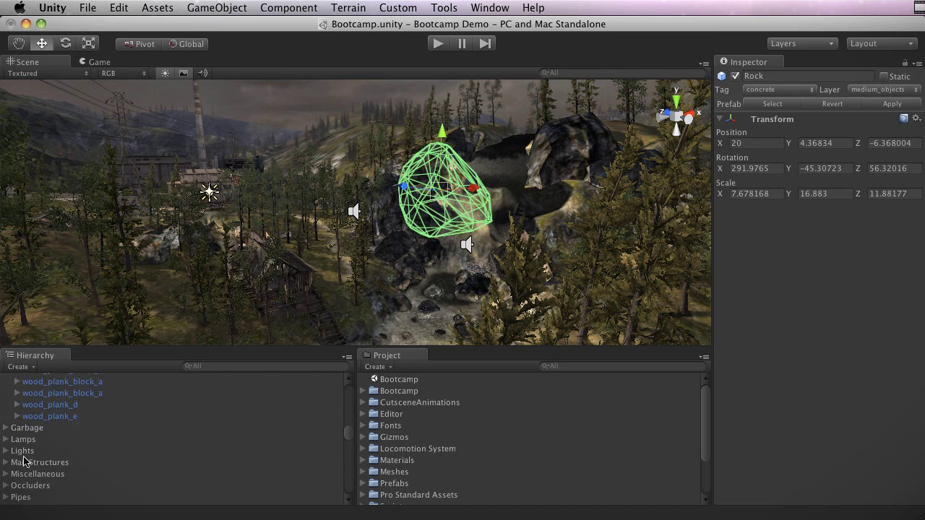
pyautogui.scroll(-10, 25, 461)
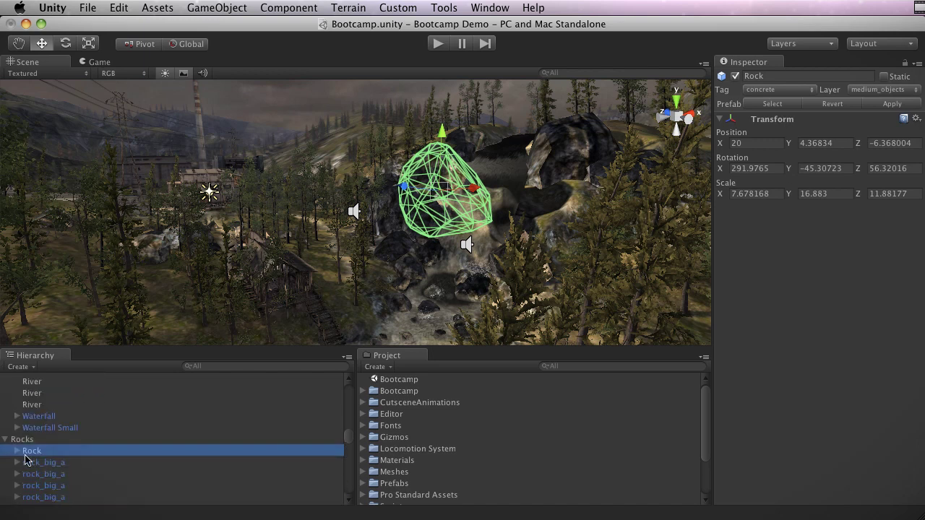
pyautogui.moveTo(26, 453); pyautogui.dragTo(27, 478)
pyautogui.scroll(-2, 40, 475)
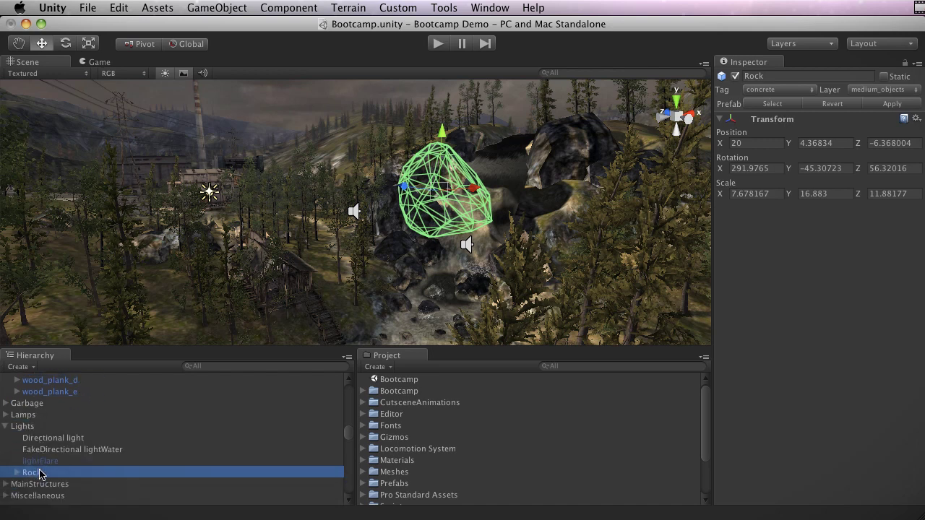
pyautogui.click(24, 427)
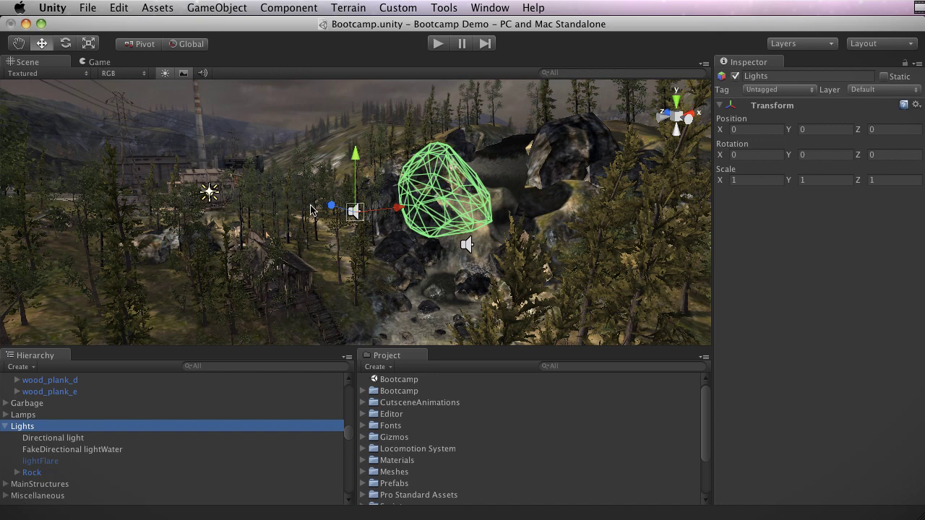
pyautogui.click(44, 461)
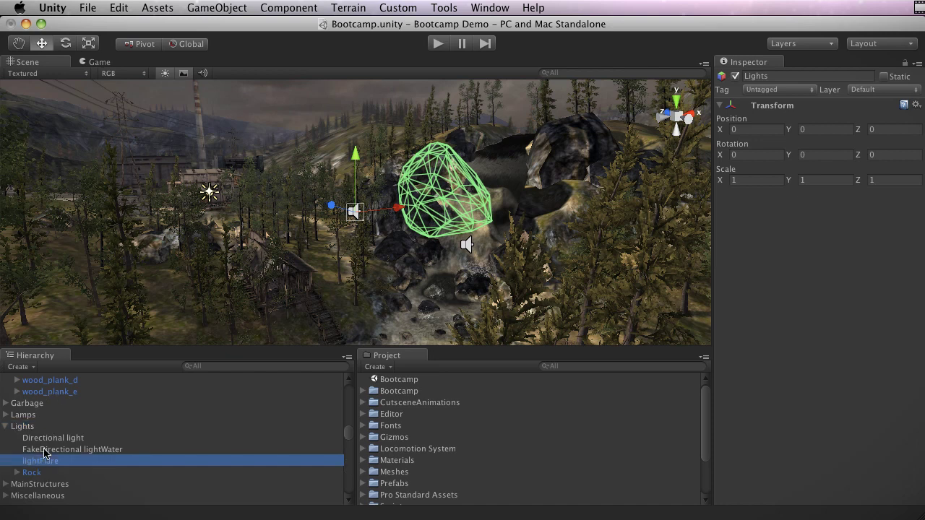
pyautogui.keyDown('shift'); pyautogui.click(44, 441); pyautogui.keyUp('shift')
pyautogui.click(28, 429)
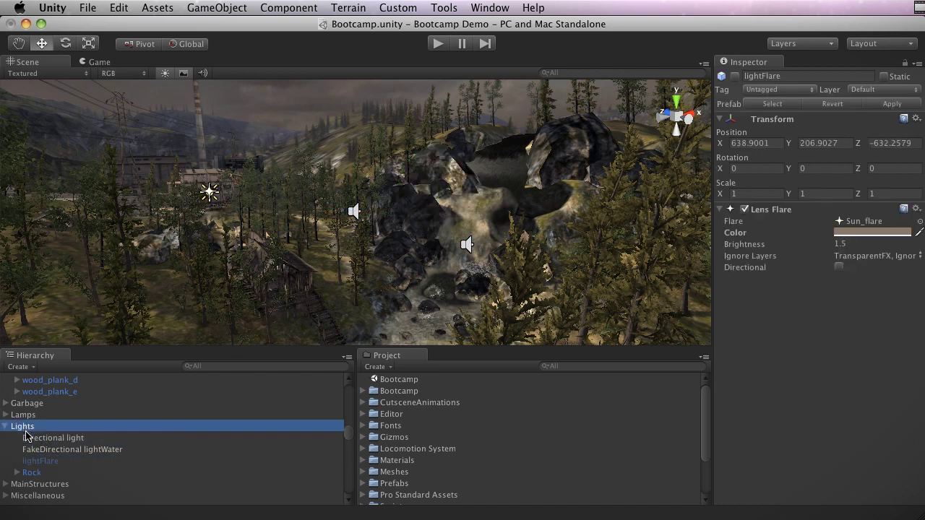
pyautogui.click(29, 473)
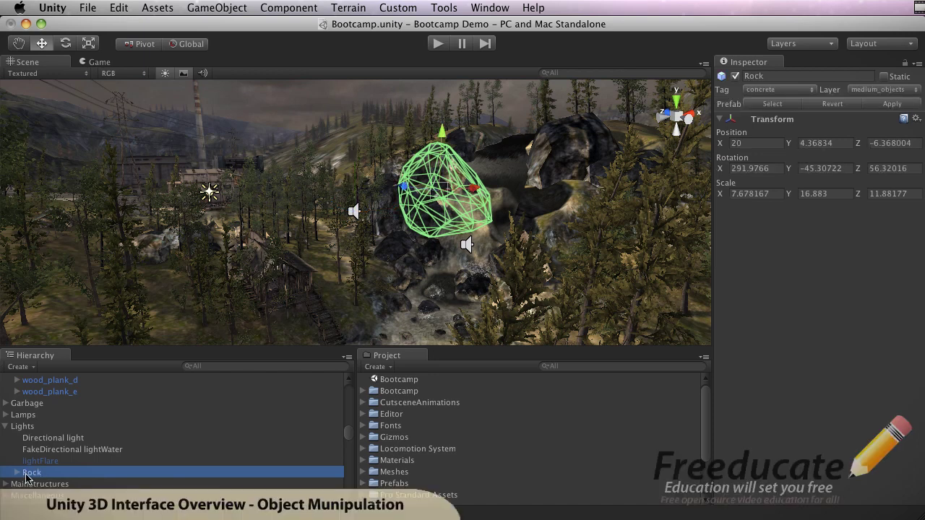
pyautogui.click(28, 473)
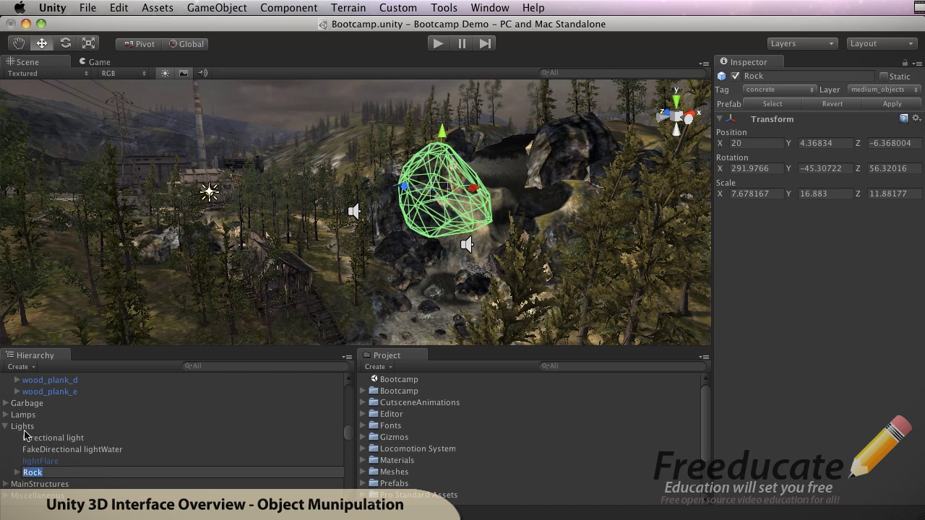
pyautogui.click(26, 438)
pyautogui.click(24, 427)
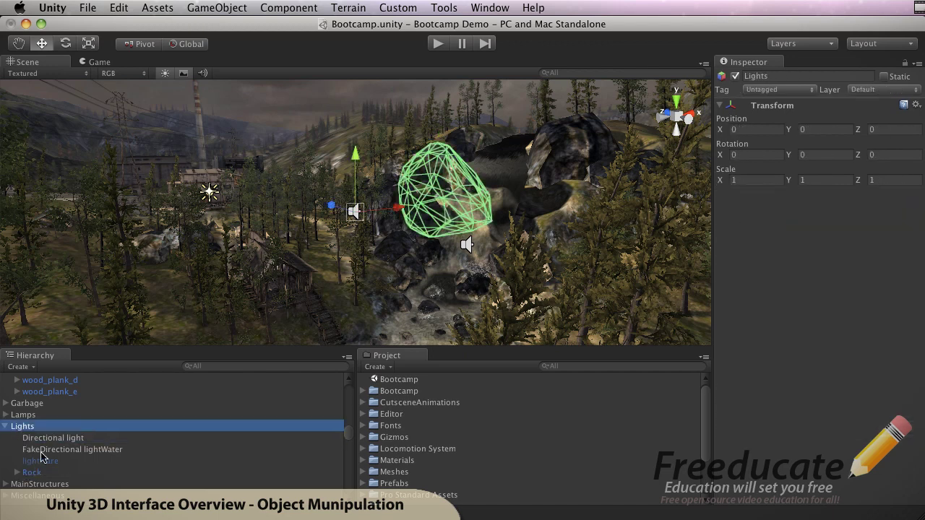
pyautogui.click(35, 473)
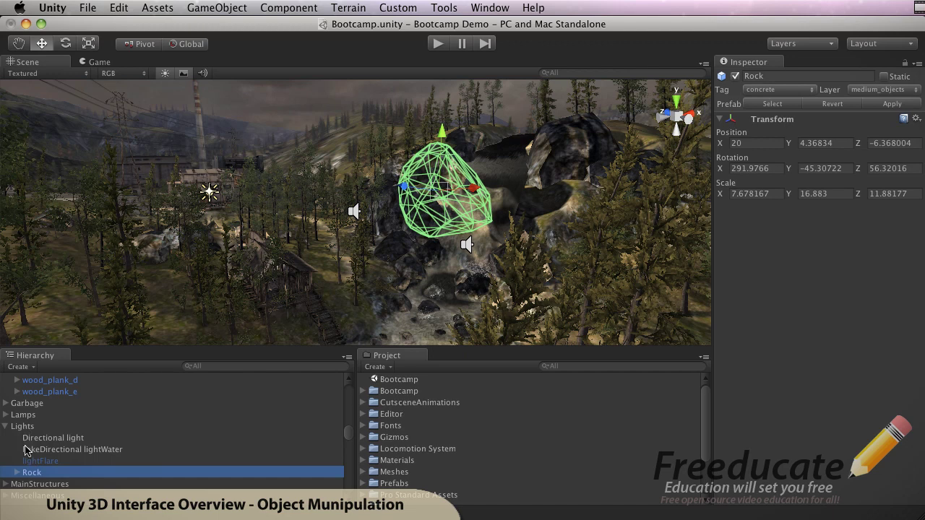
# Shift-click from FakeDirectional lightWater down to Rock, then narrow the selection to Rock
pyautogui.rightClick(25, 429)
pyautogui.click(24, 431)
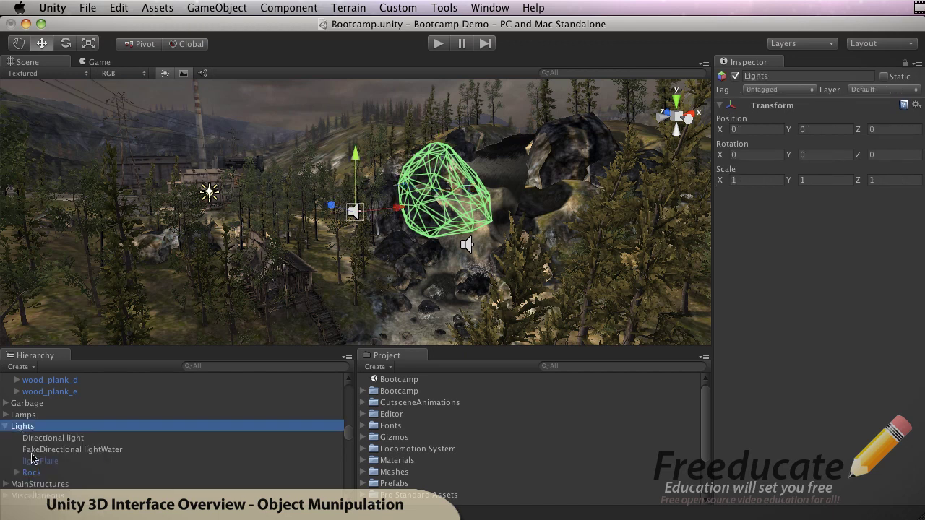
pyautogui.click(32, 451)
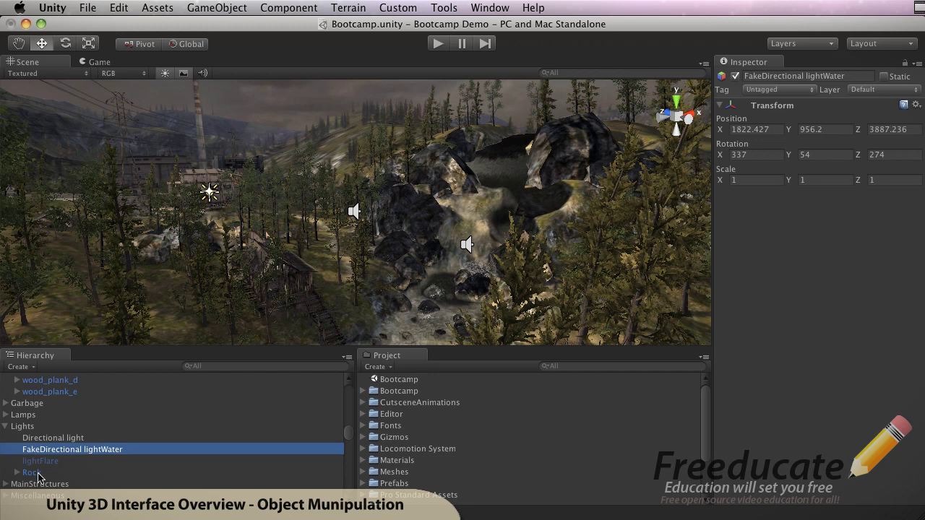
pyautogui.keyDown('shift'); pyautogui.click(32, 473); pyautogui.keyUp('shift')
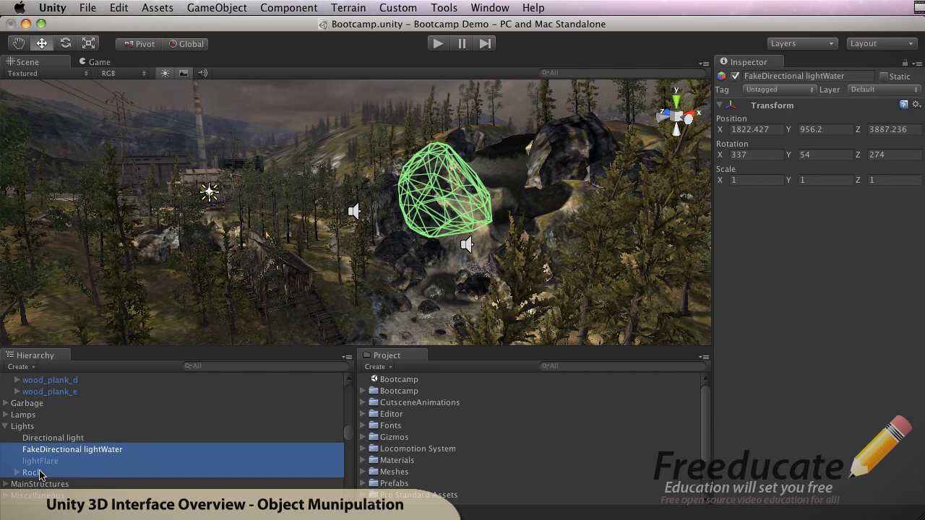
pyautogui.click(39, 472)
# Cmd-click lightFlare, FakeDirectional lightWater, MainStructures, wood_plank_e and Platforms into one selection
pyautogui.rightClick(45, 458)
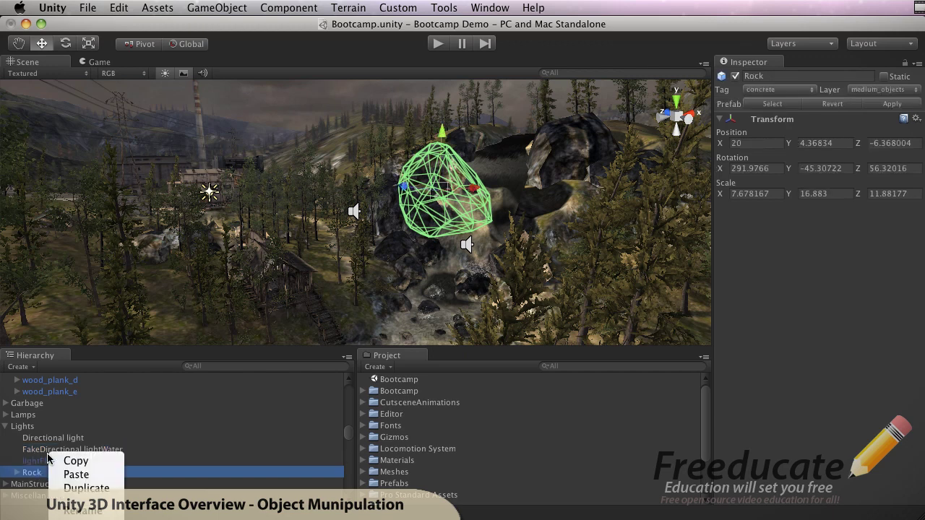
pyautogui.click(42, 449)
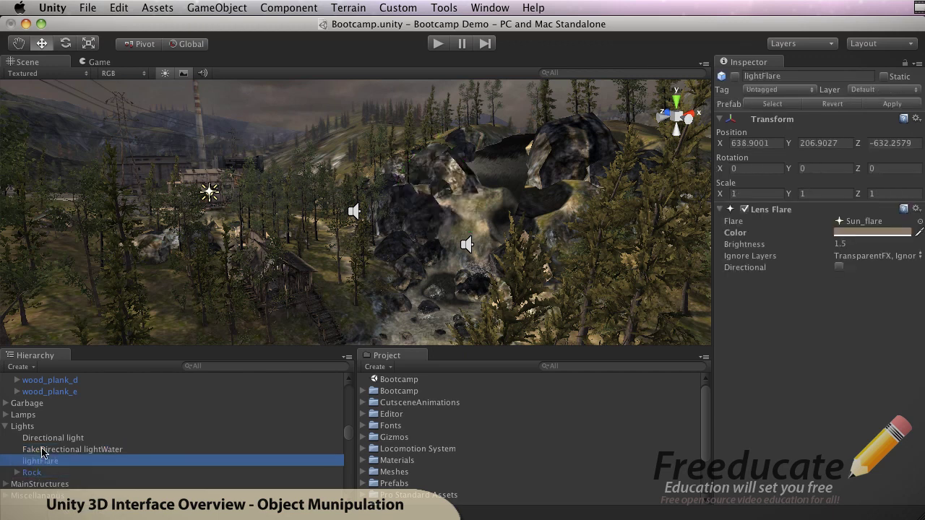
pyautogui.keyDown('shift'); pyautogui.click(42, 450); pyautogui.keyUp('shift')
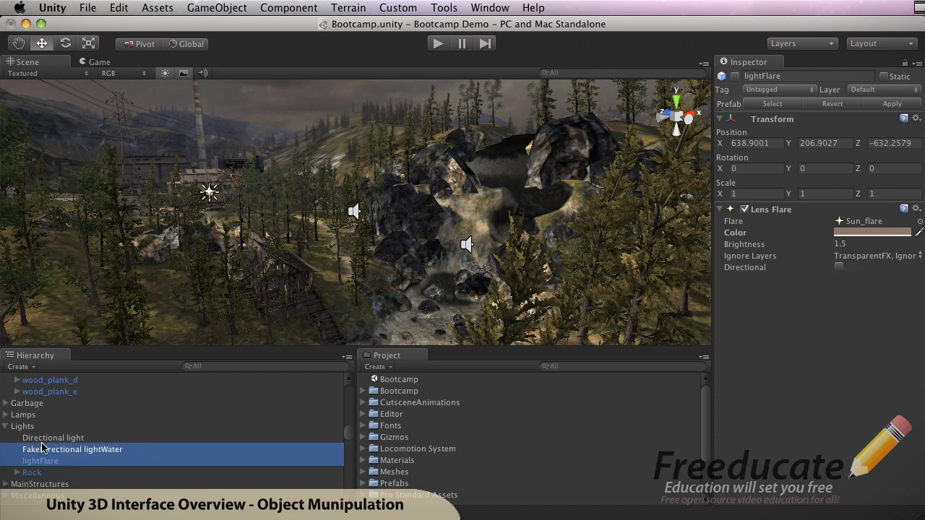
pyautogui.keyDown('super'); pyautogui.click(40, 483); pyautogui.keyUp('super')
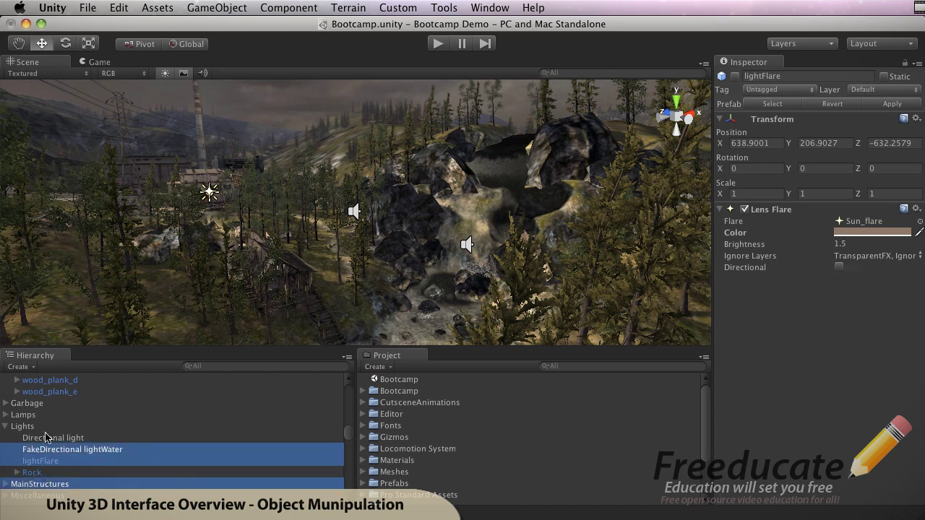
pyautogui.keyDown('super'); pyautogui.click(45, 392); pyautogui.keyUp('super')
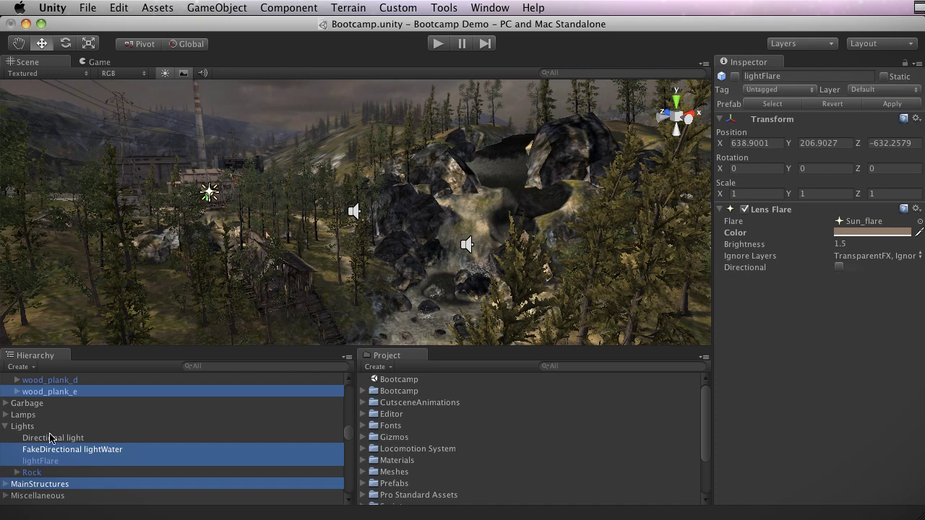
pyautogui.scroll(-3, 51, 437)
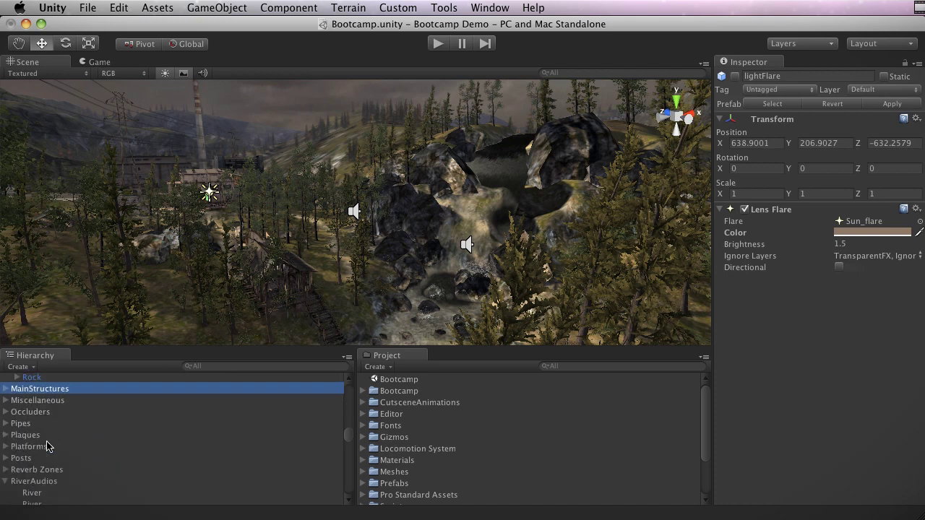
pyautogui.keyDown('super'); pyautogui.click(50, 448); pyautogui.keyUp('super')
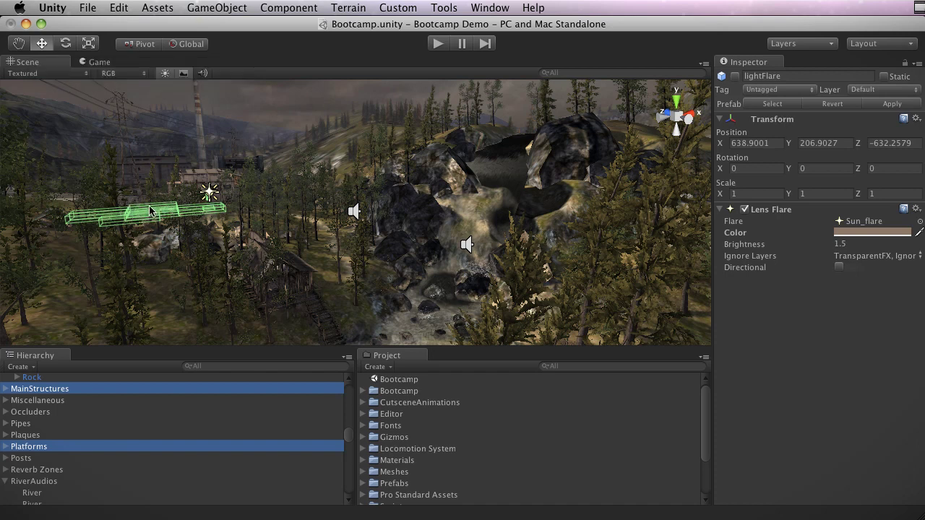
# Switch the handle position from Pivot to Center, toggling rotation to Local and back to Global
pyautogui.click(141, 44)
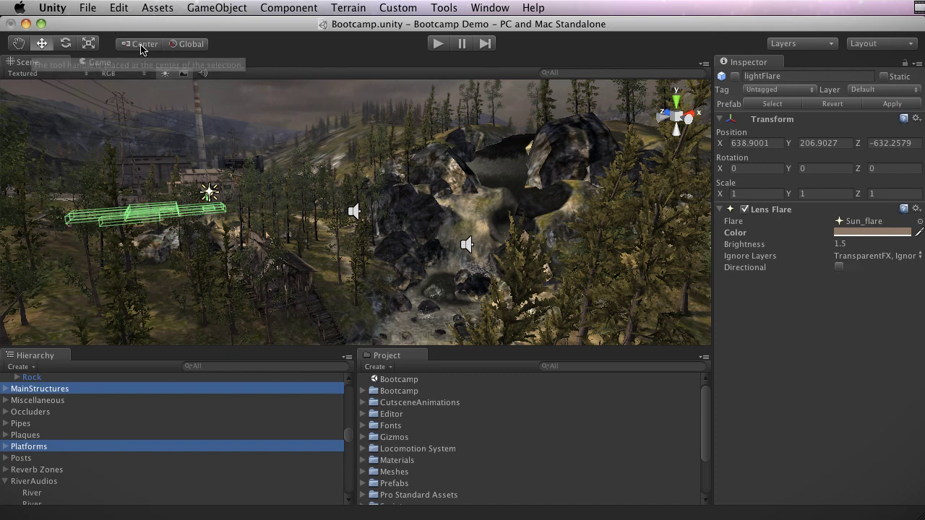
pyautogui.click(182, 45)
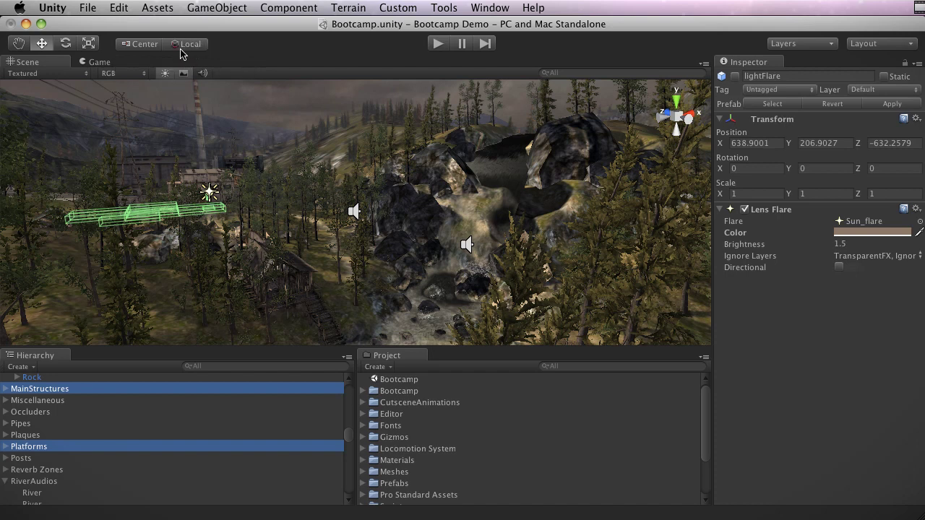
pyautogui.click(185, 49)
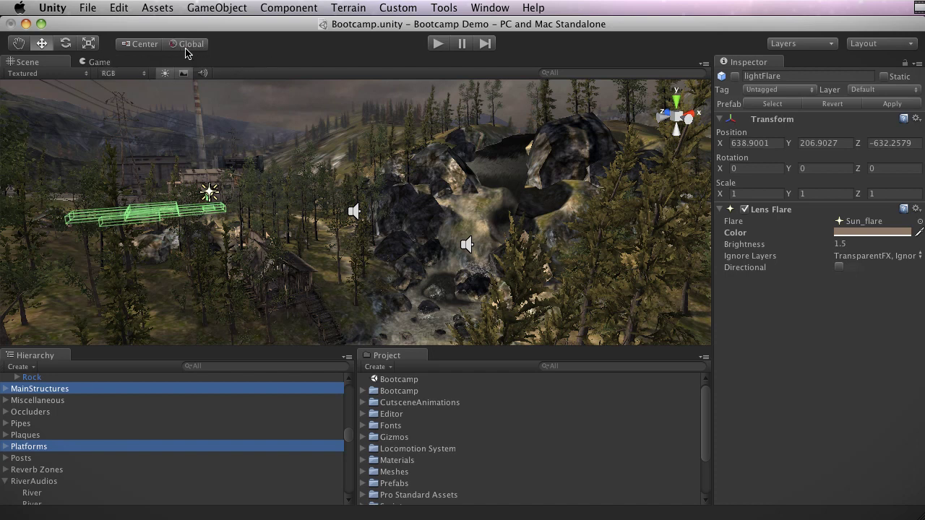